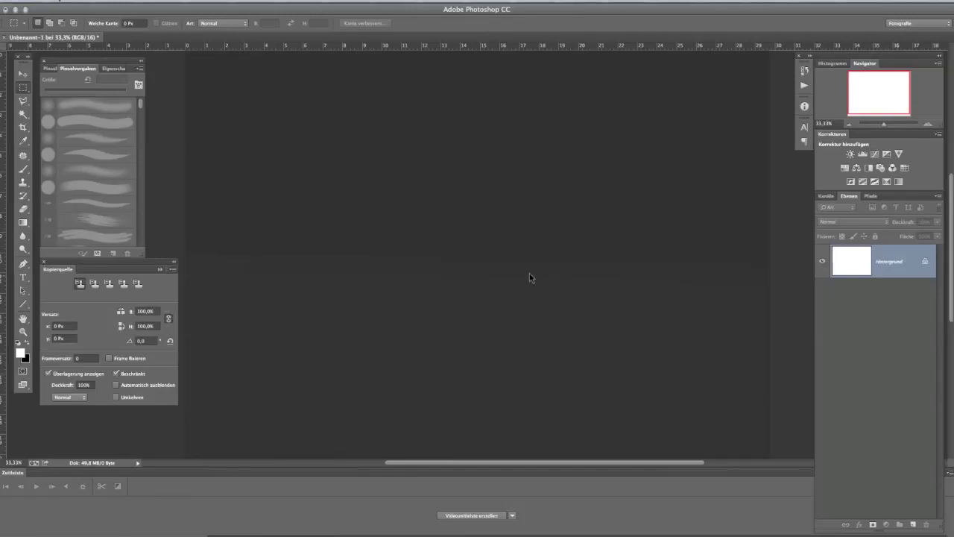
Step: In Camera Raw, lower contrast, highlights and whites, lift shadows, warm temperature to 6650 and nudge tint
drag(243, 174, 692, 308)
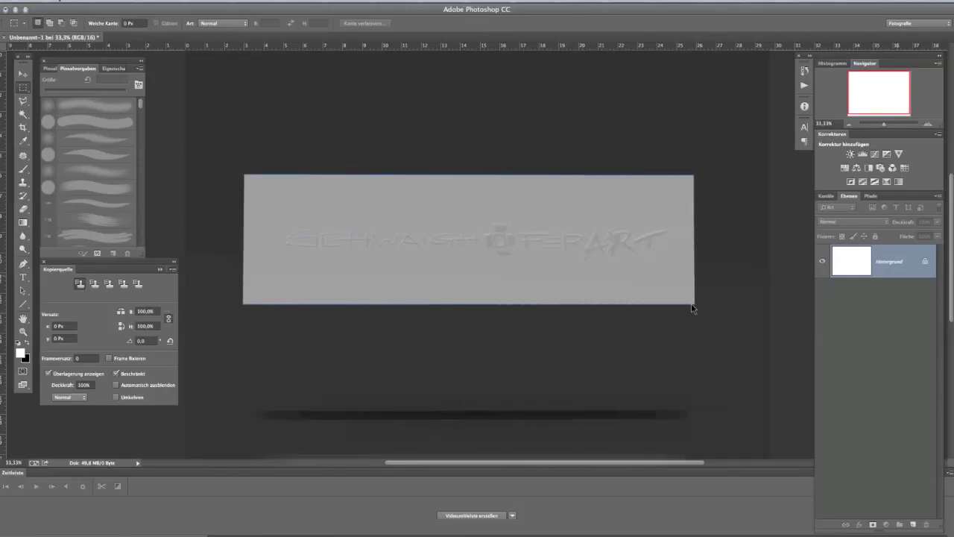
mouse_move(709, 240)
mouse_down()
mouse_move(291, 238)
mouse_move(243, 252)
mouse_up()
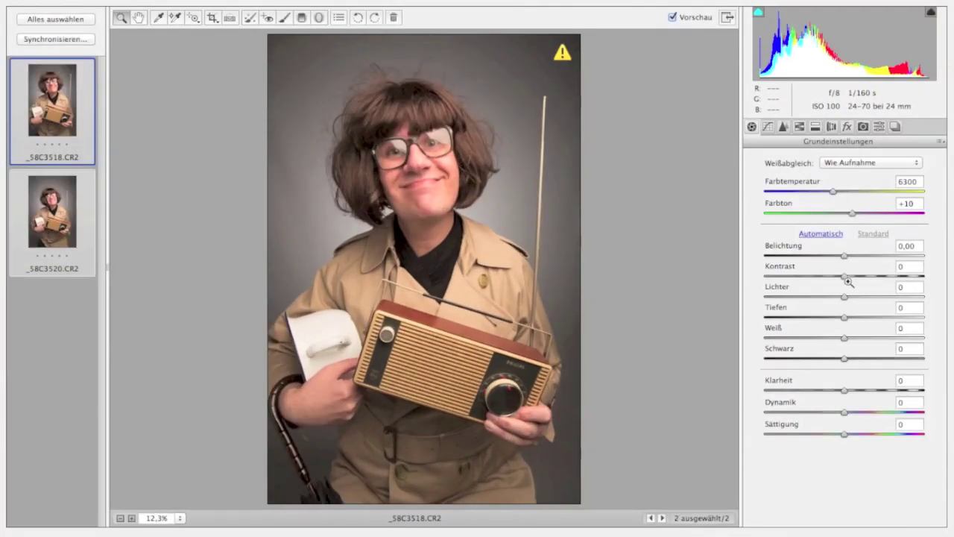
drag(844, 276, 833, 275)
drag(845, 296, 820, 297)
mouse_move(845, 318)
mouse_down()
mouse_move(873, 317)
mouse_move(825, 338)
mouse_up()
drag(833, 191, 840, 191)
drag(852, 213, 838, 213)
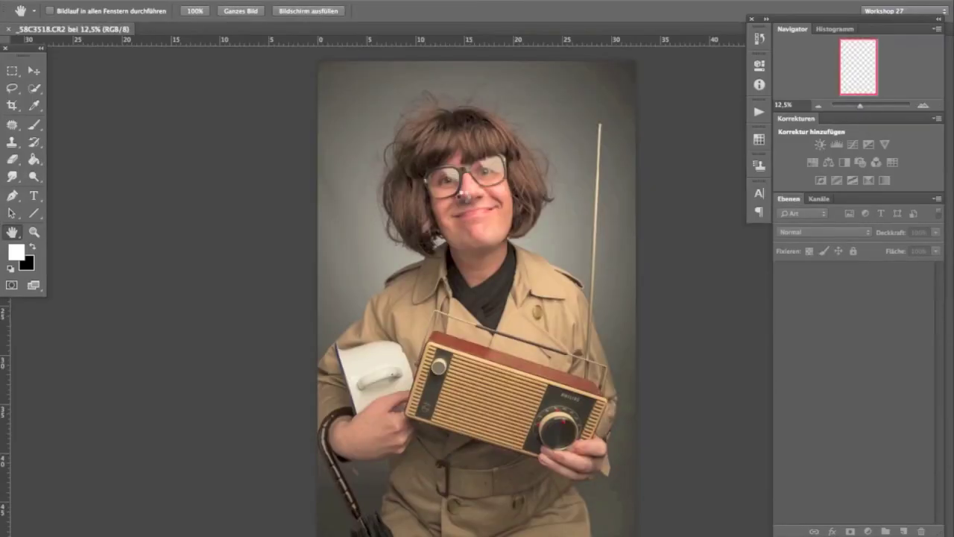
Step: Lasso the head onto its own layer and warp its lower edge
click(12, 87)
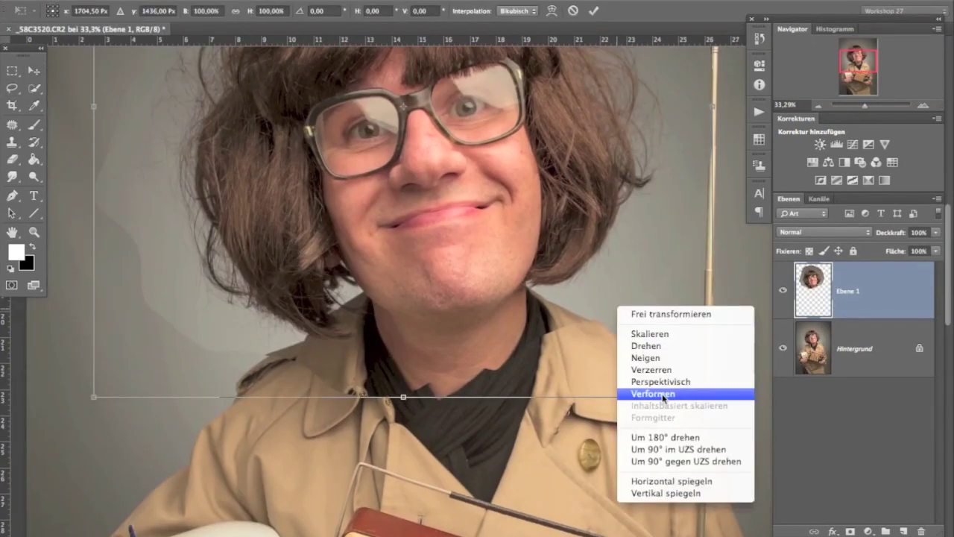
click(662, 394)
drag(93, 396, 115, 398)
drag(330, 394, 328, 390)
drag(490, 379, 708, 406)
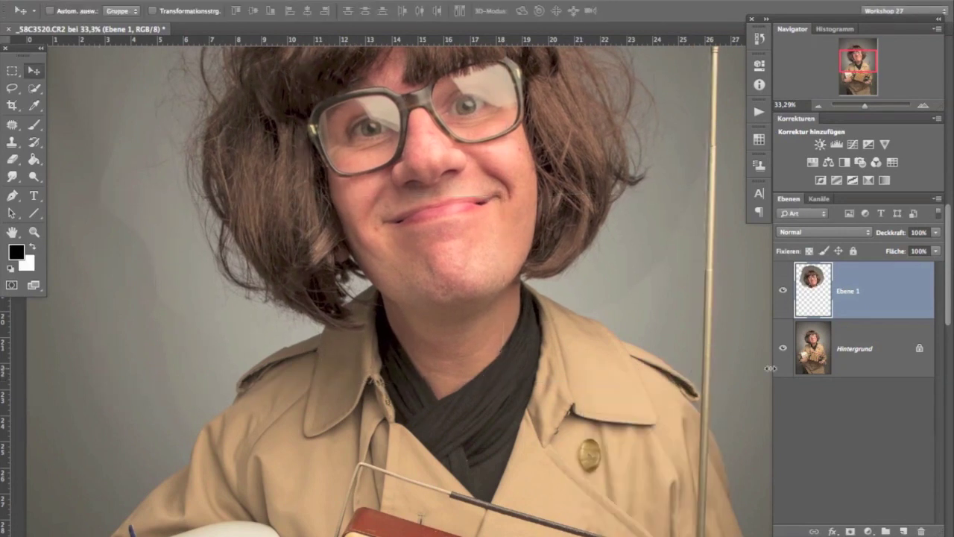
Step: Add a layer mask to the head layer and paint black around the hair edges
click(850, 530)
key(b)
scroll(420, 370, up, 3)
mouse_move(246, 320)
mouse_down()
mouse_move(369, 316)
mouse_move(360, 356)
mouse_up()
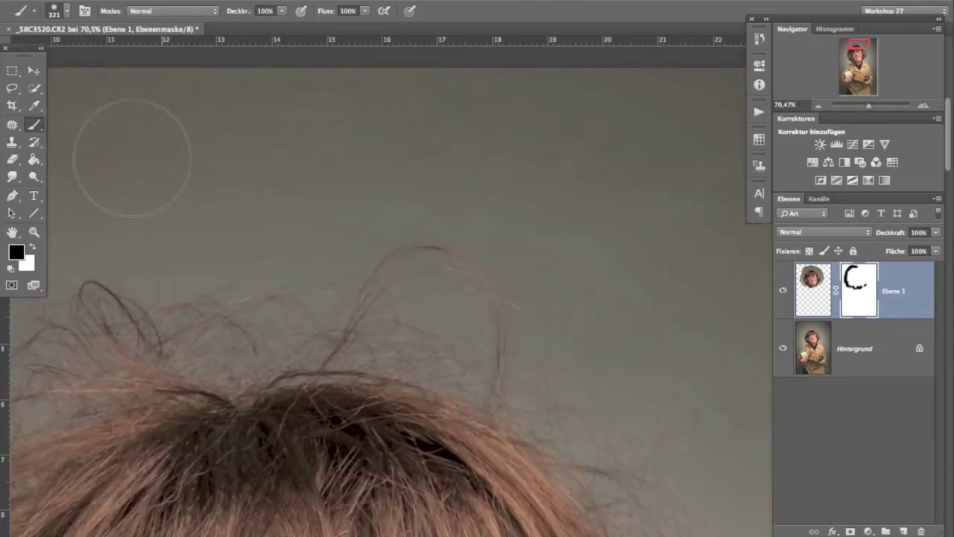
drag(132, 158, 417, 179)
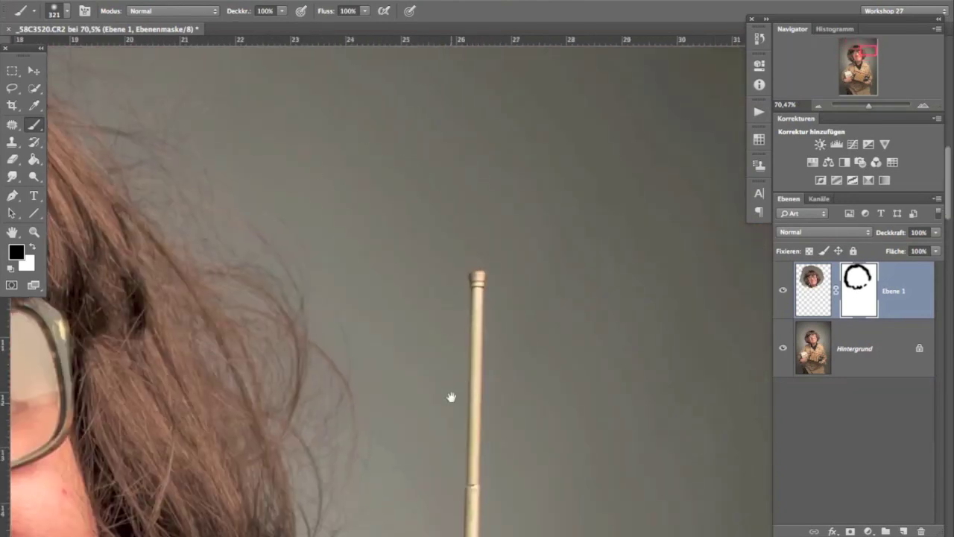
scroll(452, 396, down, 5)
drag(868, 105, 861, 108)
Step: Scale the head up with Free Transform, then warp the face and hair shape
key(ctrl+t)
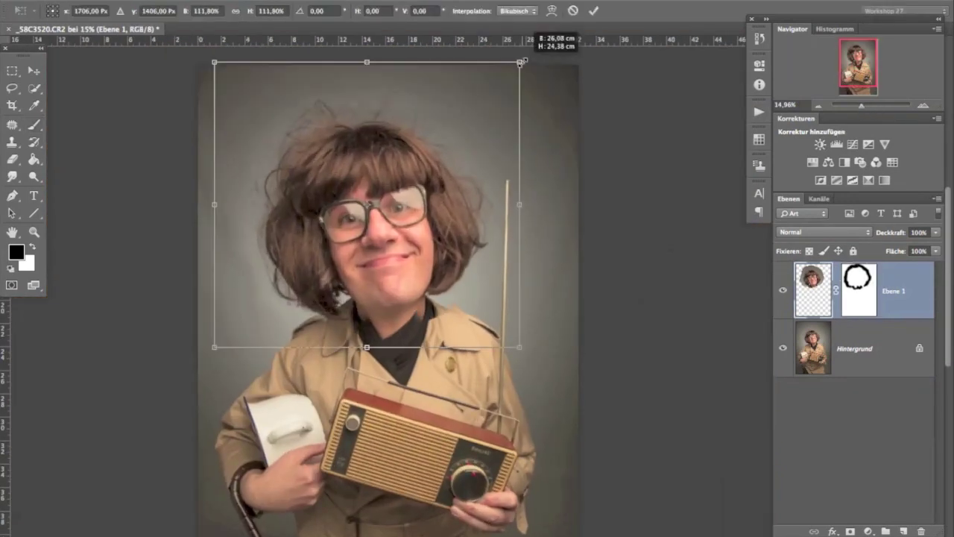
drag(529, 344, 490, 316)
key(Return)
key(ctrl+t)
scroll(556, 394, up, 3)
click(551, 10)
drag(253, 306, 225, 333)
key(Return)
Step: Target the head layer's mask with the brush to blend the head in
key(b)
scroll(447, 179, up, 5)
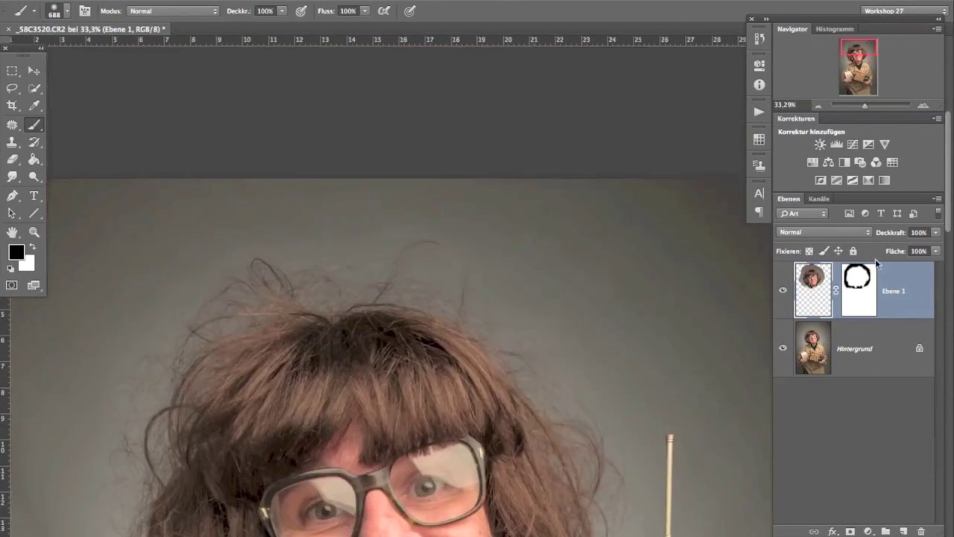
click(859, 289)
scroll(221, 290, down, 5)
key(ctrl+0)
Step: Select the background layer and outline a wall area beside the figure with the Patch tool
key(c)
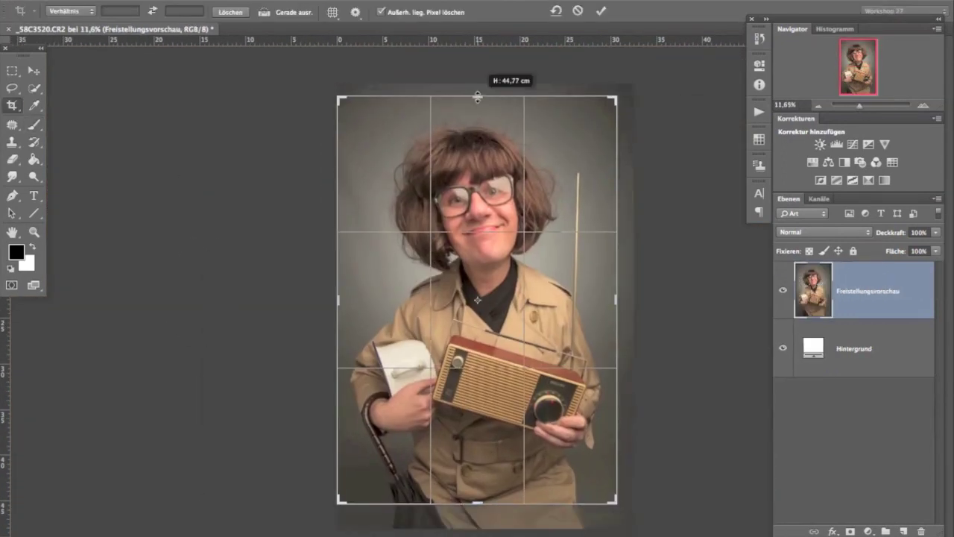
key(Escape)
key(m)
click(868, 343)
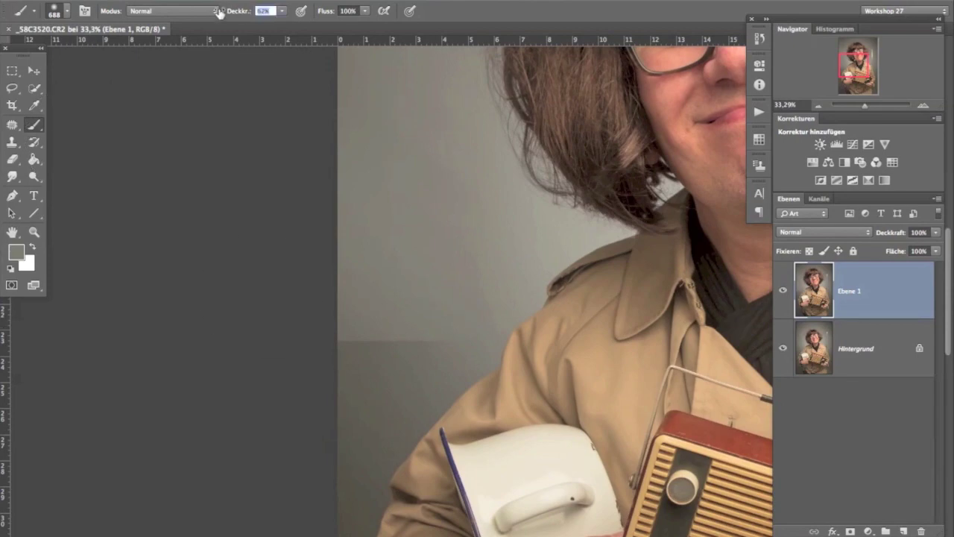
key(j)
drag(464, 315, 454, 162)
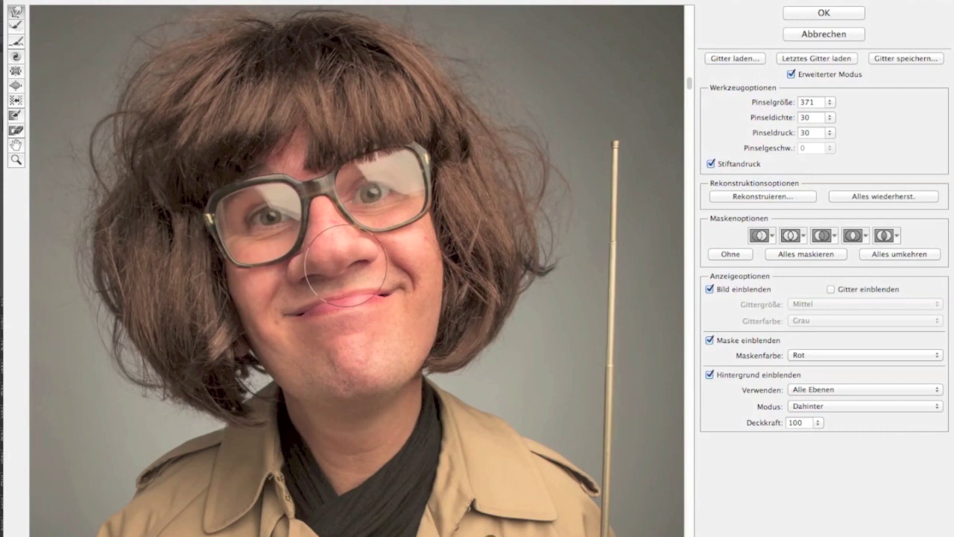
Step: Push the mouth and chin sideways with Liquify's Push Left tool into a lopsided grin
key(o)
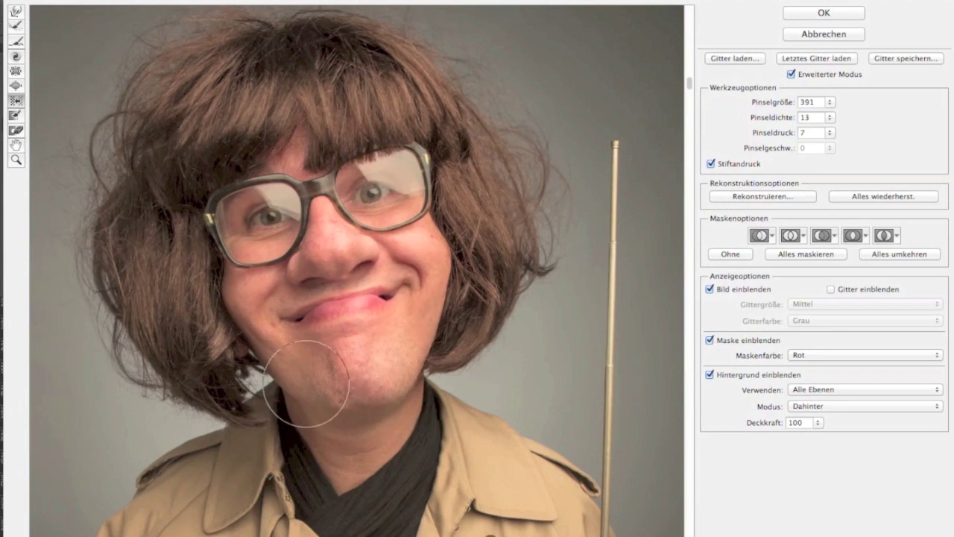
scroll(308, 245, down, 5)
scroll(126, 201, down, 5)
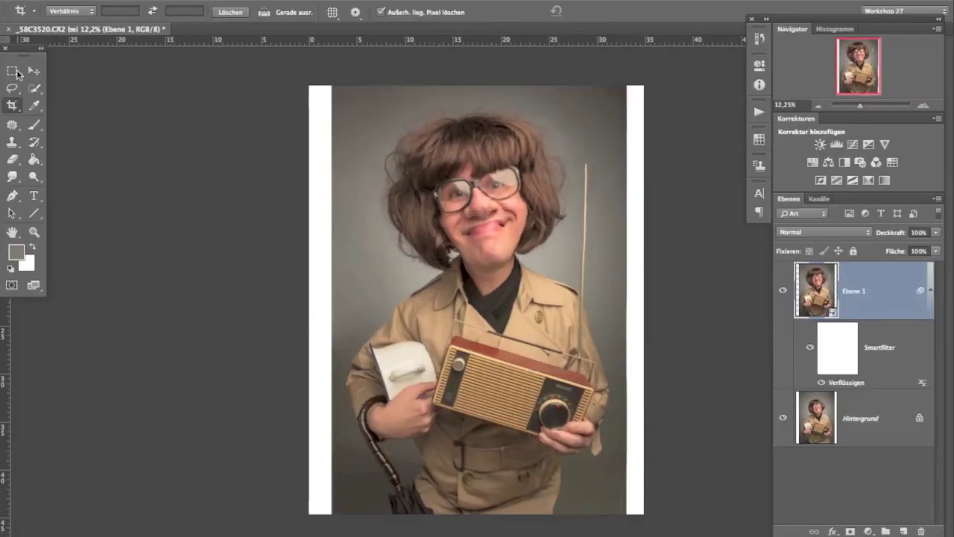
Step: Rasterize the liquified layer and stretch an image strip over the white side band
right_click(884, 289)
click(830, 211)
key(ctrl+t)
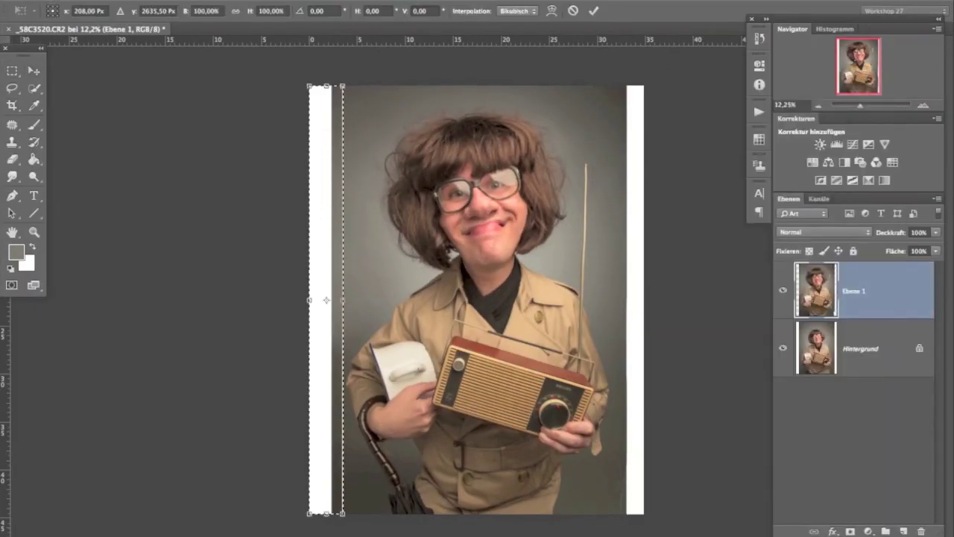
drag(342, 300, 645, 300)
key(Return)
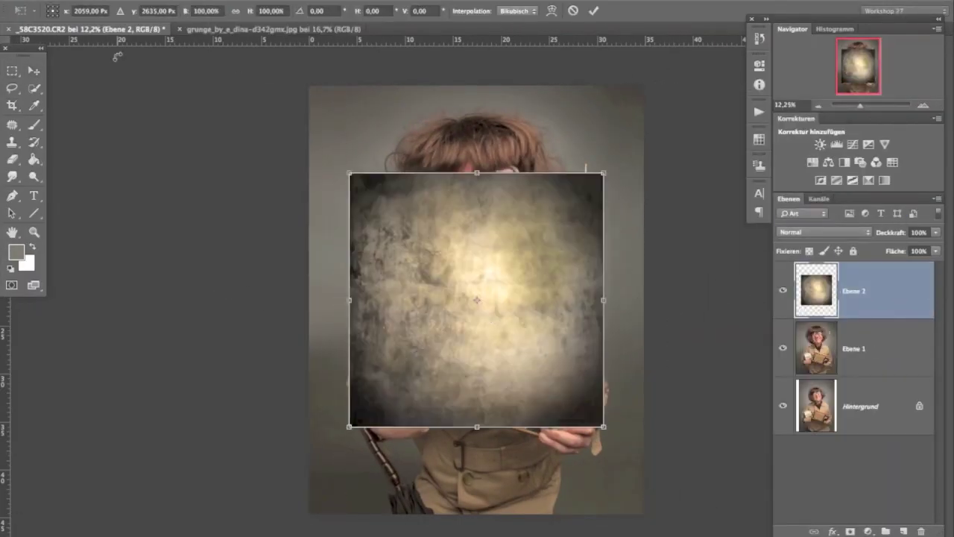
Step: Place the grunge texture, duplicate the portrait layer, and quick-select the figure including arm and hair
click(889, 348)
key(ctrl+j)
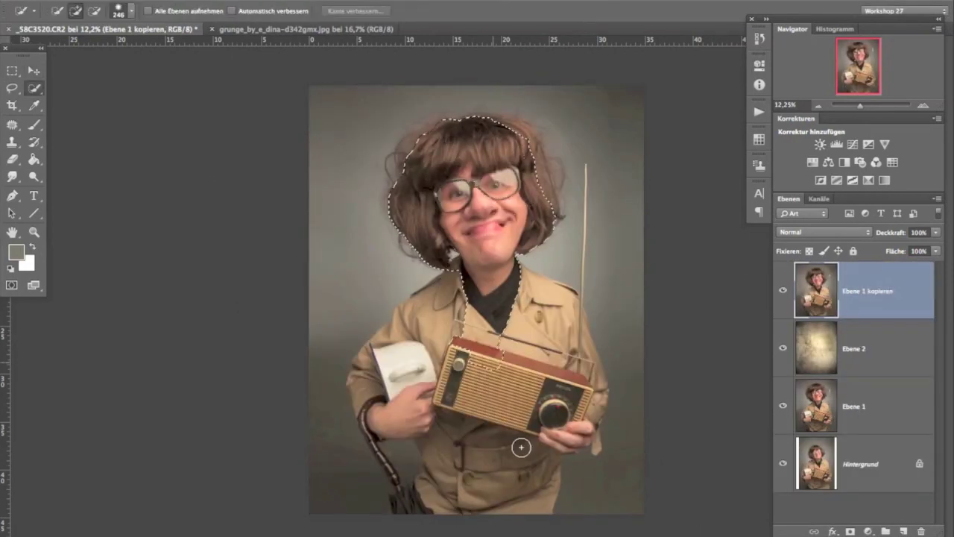
drag(521, 447, 578, 322)
key(bracketleft)
drag(347, 473, 387, 418)
drag(448, 123, 505, 118)
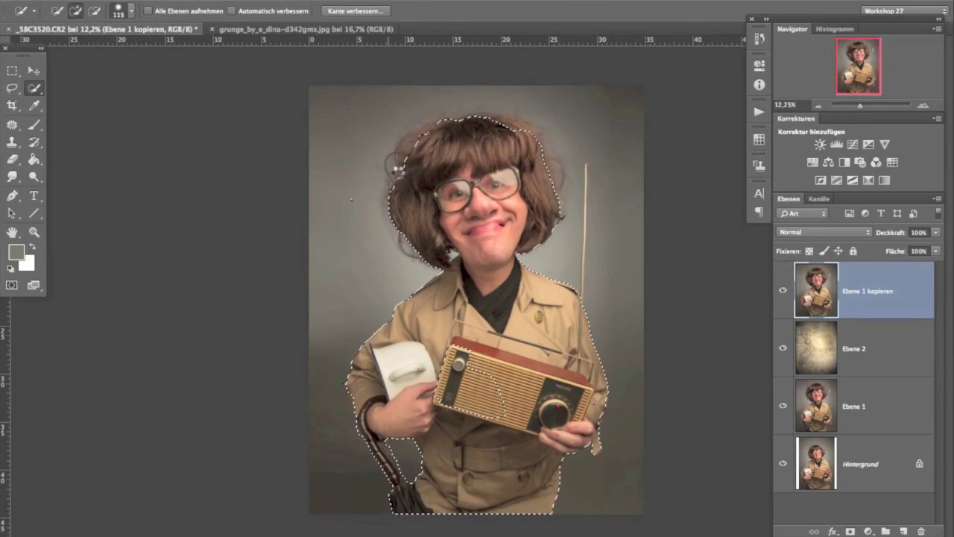
Step: Refine the hair edge of the selection and mask the copied figure layer with it
key(ctrl+alt+r)
drag(388, 170, 395, 261)
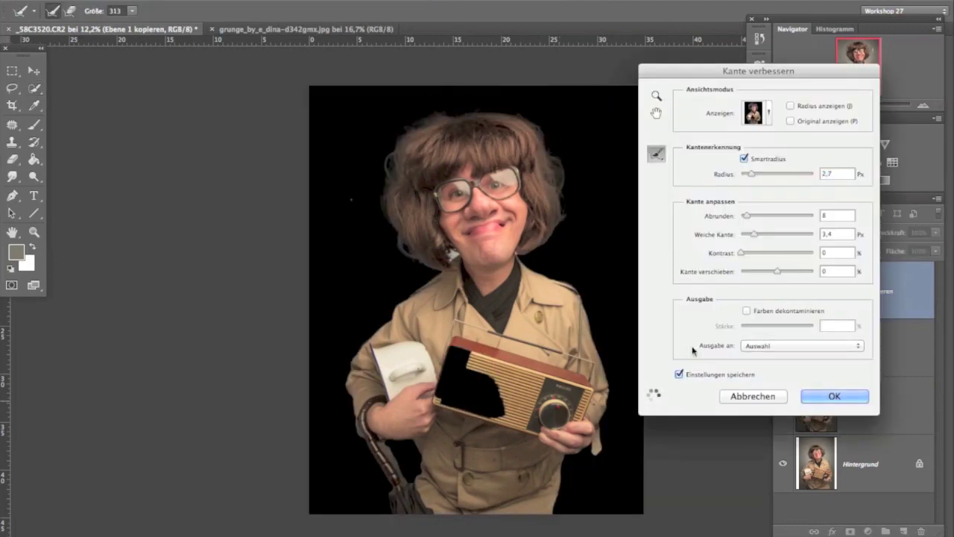
click(822, 400)
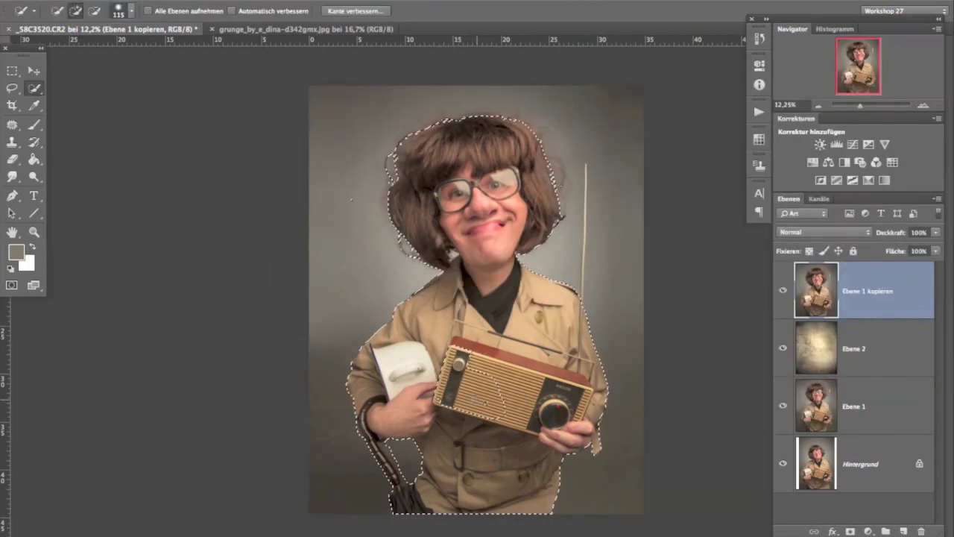
click(851, 531)
Step: Add a Levels adjustment layer above the masked figure
click(879, 348)
click(868, 530)
click(799, 268)
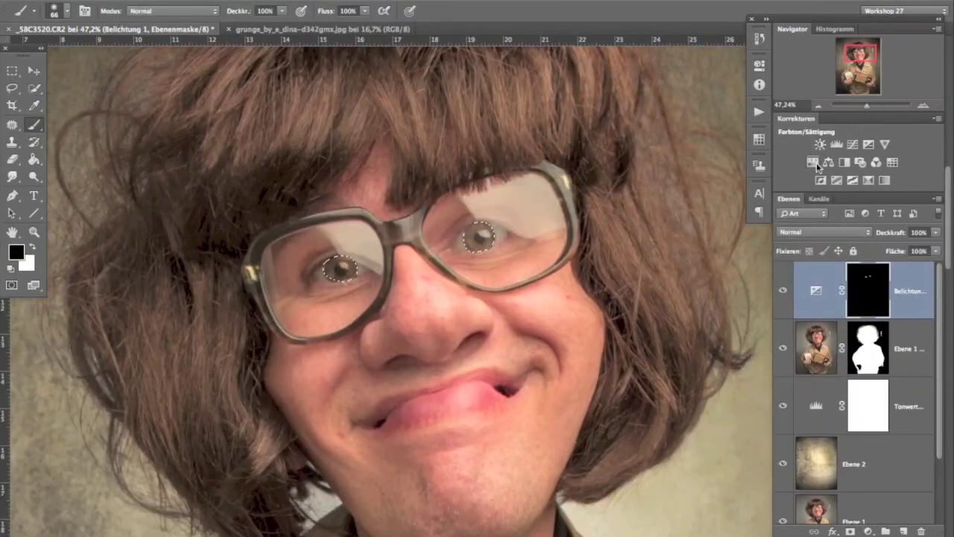
Step: Add a Colour Balance adjustment with Yellow/Blue set to -100 for the eyes
click(828, 162)
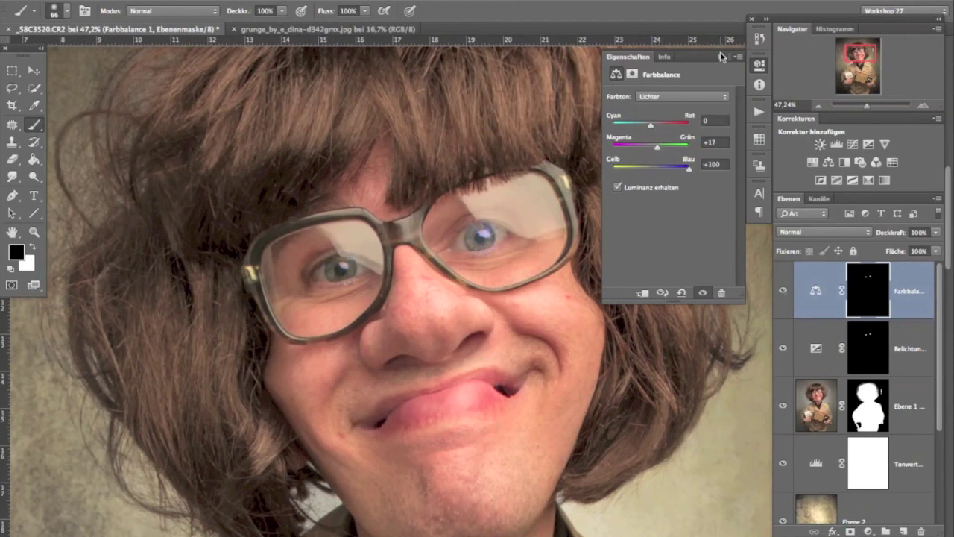
text(-100)
key(Return)
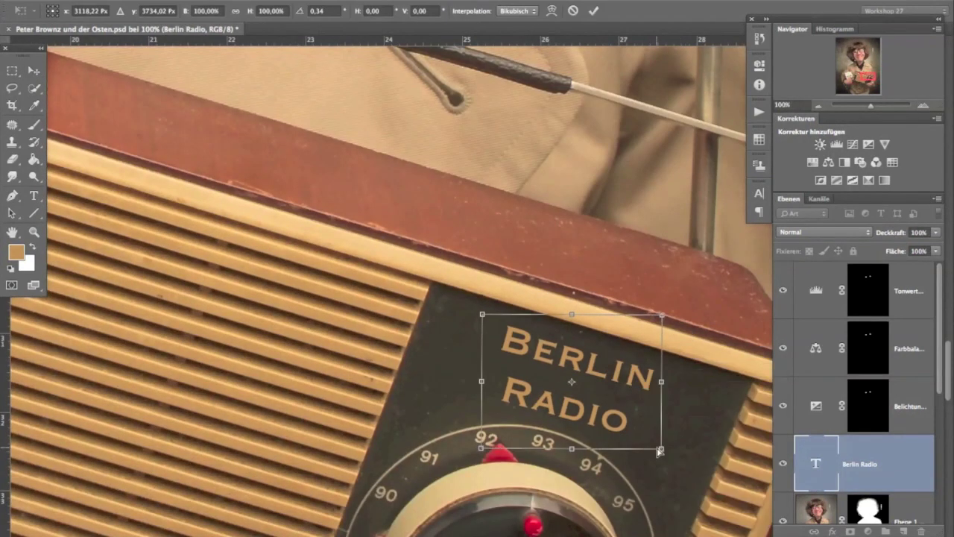
Step: Rotate and fit the BERLIN RADIO lettering onto the radio's dial panel
key(Return)
click(759, 193)
click(720, 184)
drag(870, 105, 857, 105)
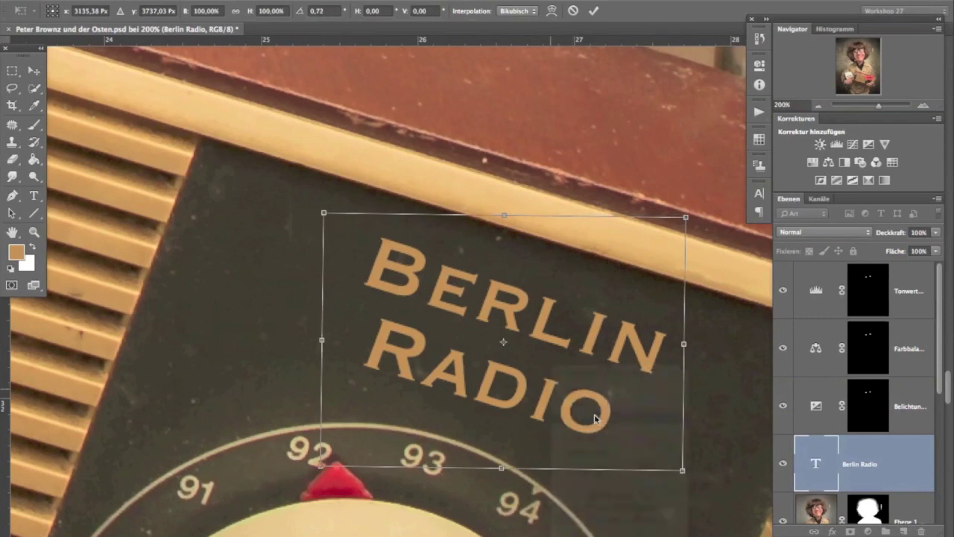
key(Return)
Step: Give the BERLIN RADIO text layer an Inner Glow effect
double_click(904, 468)
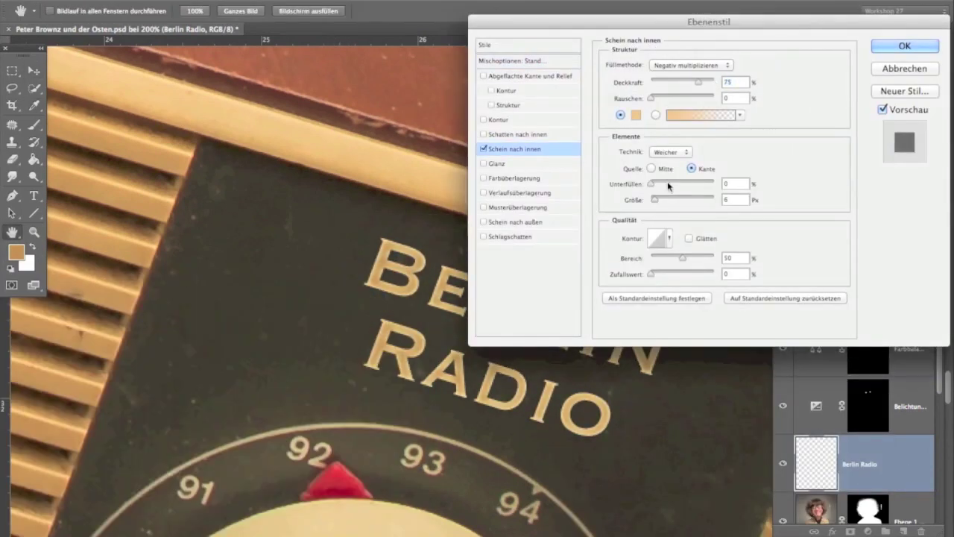
click(483, 134)
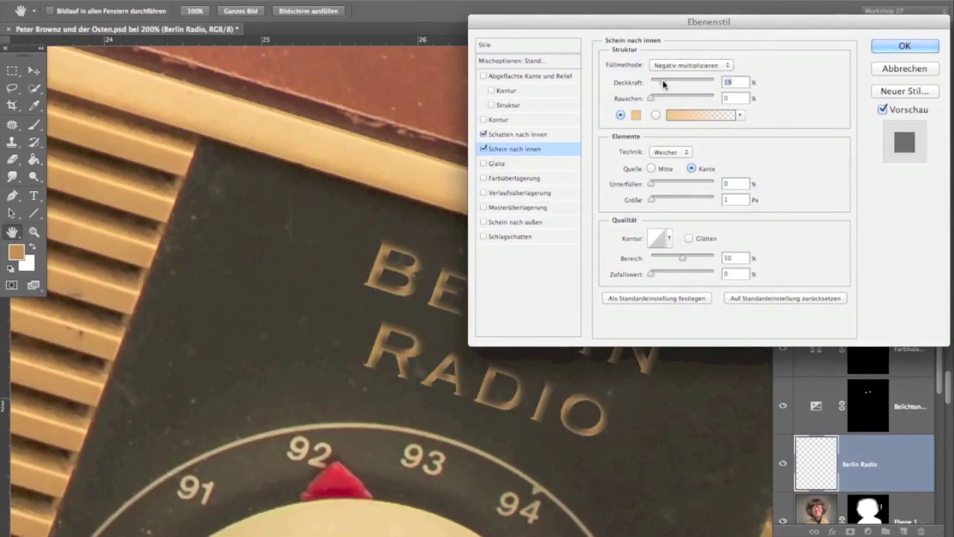
click(482, 135)
click(904, 48)
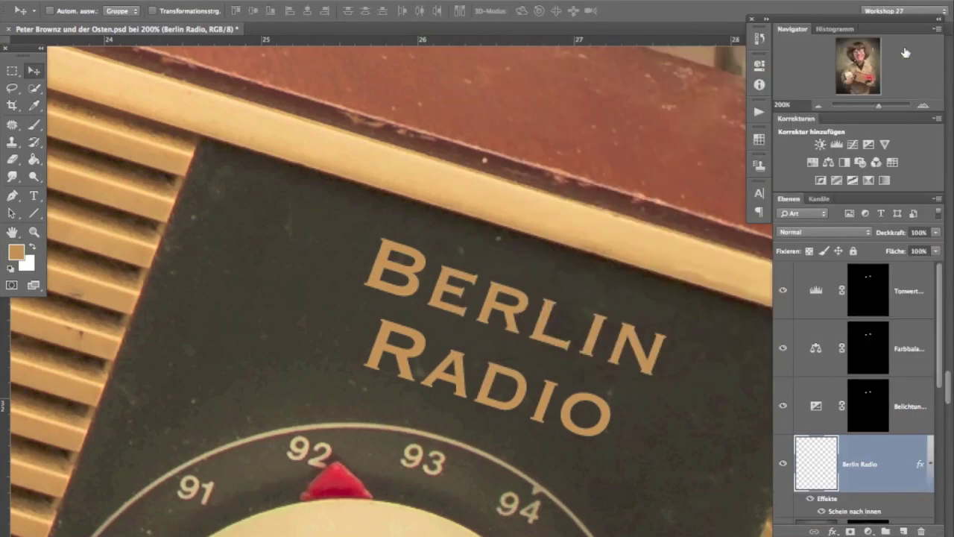
Step: Add an Inner Shadow with opacity 100 and size 5 to the lettering
double_click(865, 469)
click(542, 235)
click(518, 135)
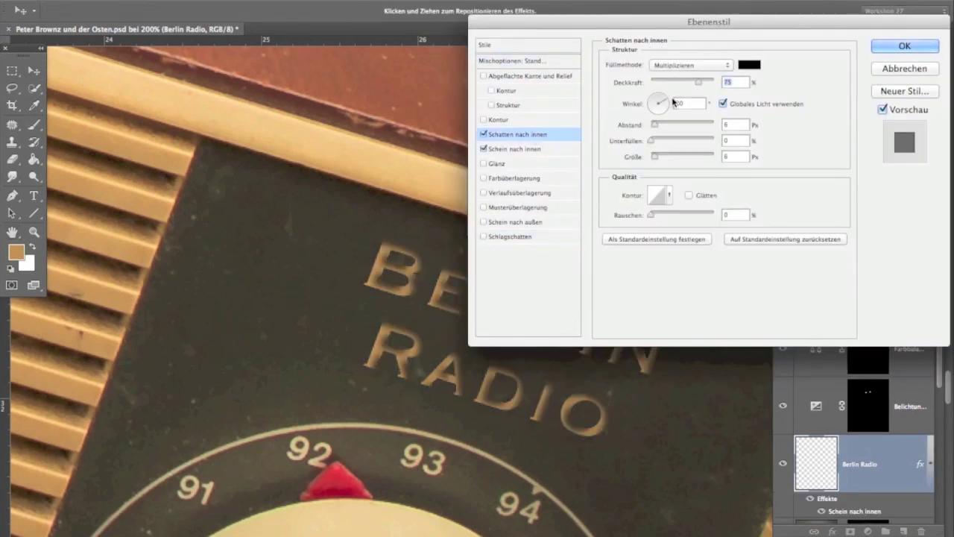
drag(635, 154, 631, 154)
drag(698, 82, 713, 84)
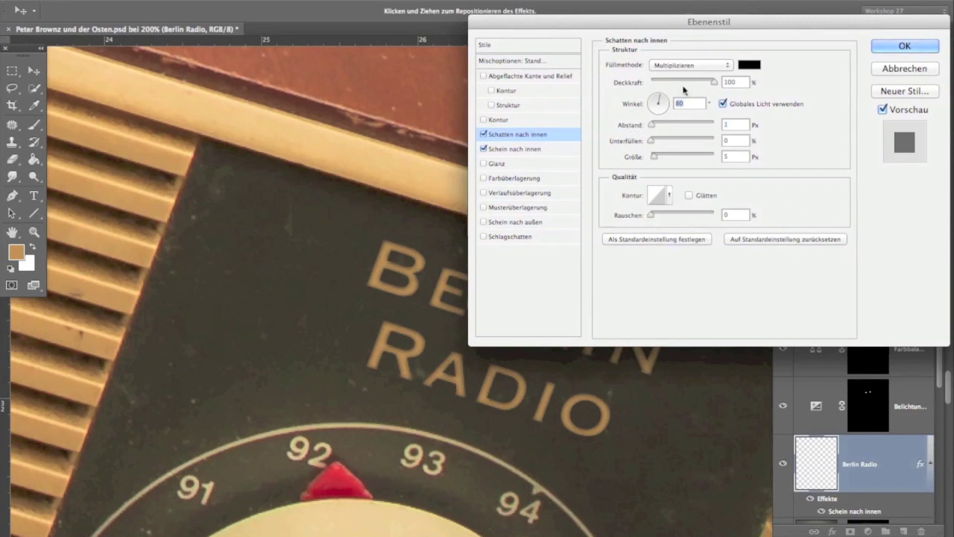
key(Return)
key(ctrl+0)
Step: Commit the wave-shaped warp on the red flag
scroll(859, 354, down, 5)
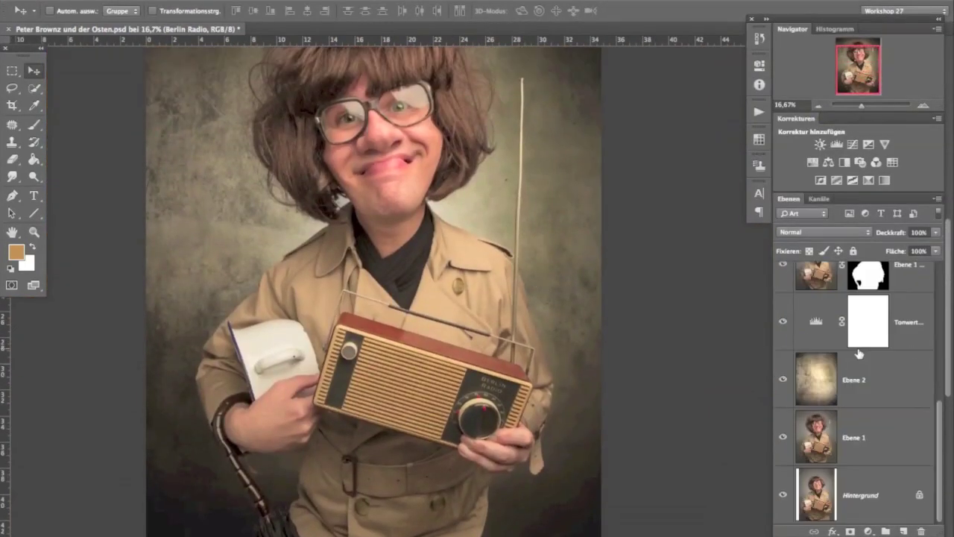
scroll(859, 355, up, 3)
scroll(639, 347, up, 2)
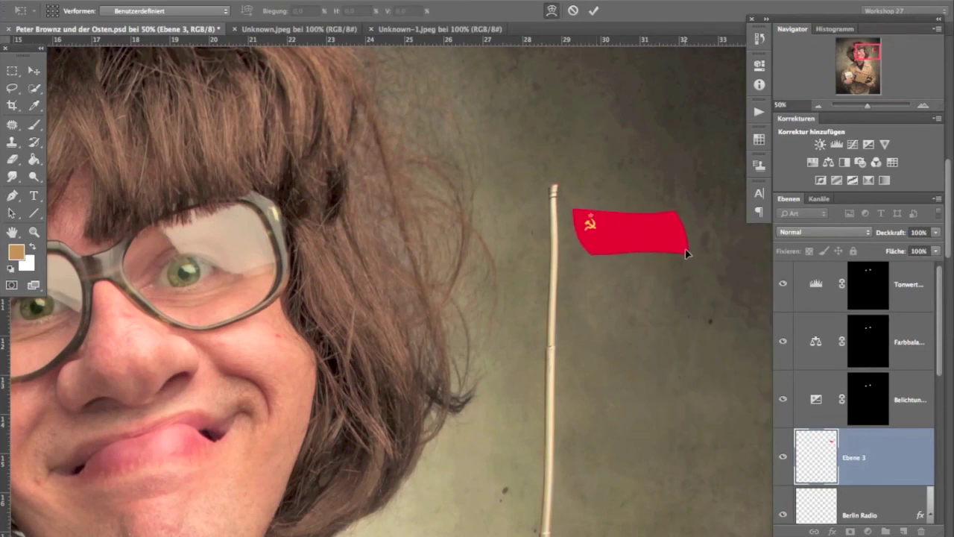
key(Return)
Step: Open MetalRusted0012_2_L.jpg from the Stock Wände folder
key(ctrl+o)
double_click(348, 160)
click(345, 206)
key(Return)
Step: Paste the rust texture into the portrait, clip it to the flag, Linear Add at 41% opacity
key(ctrl+a)
key(ctrl+c)
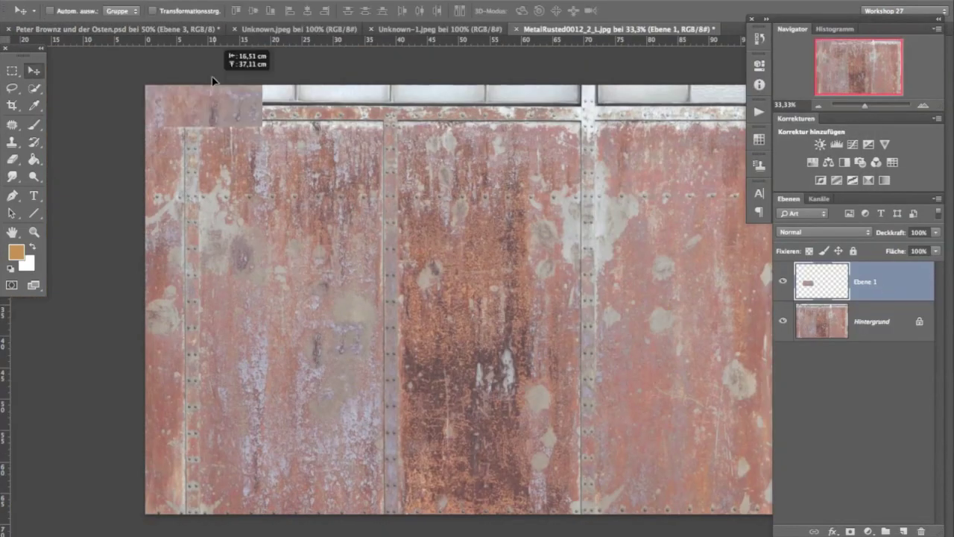
key(ctrl+Tab)
key(ctrl+v)
key(alt+shift+y)
key(ctrl+alt+g)
key(alt+shift+w)
key(5)
key(6)
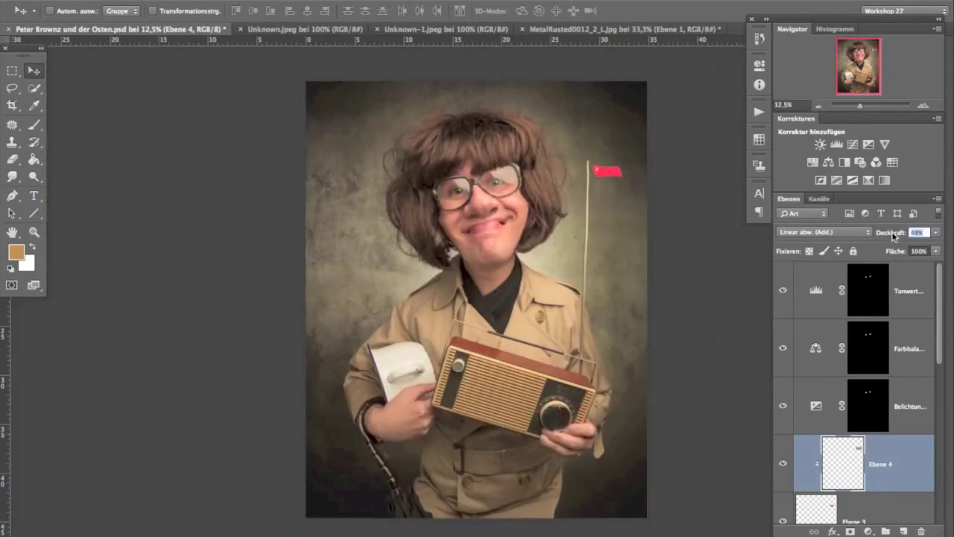
key(4)
key(1)
Step: Add a 50% gray Soft Light layer for dodging and burning the flag
key(ctrl+shift+n)
click(347, 282)
click(328, 466)
click(292, 299)
key(Return)
key(o)
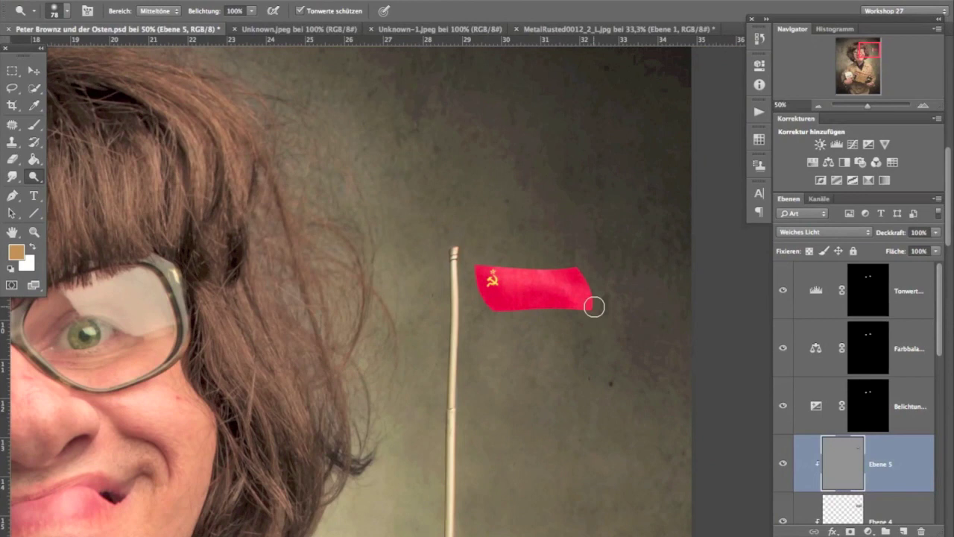
Step: Group the flag layers and re-warp the flag into a new wave
shift+click(912, 422)
key(ctrl+g)
ctrl+click(564, 298)
key(ctrl+t)
right_click(559, 292)
click(592, 377)
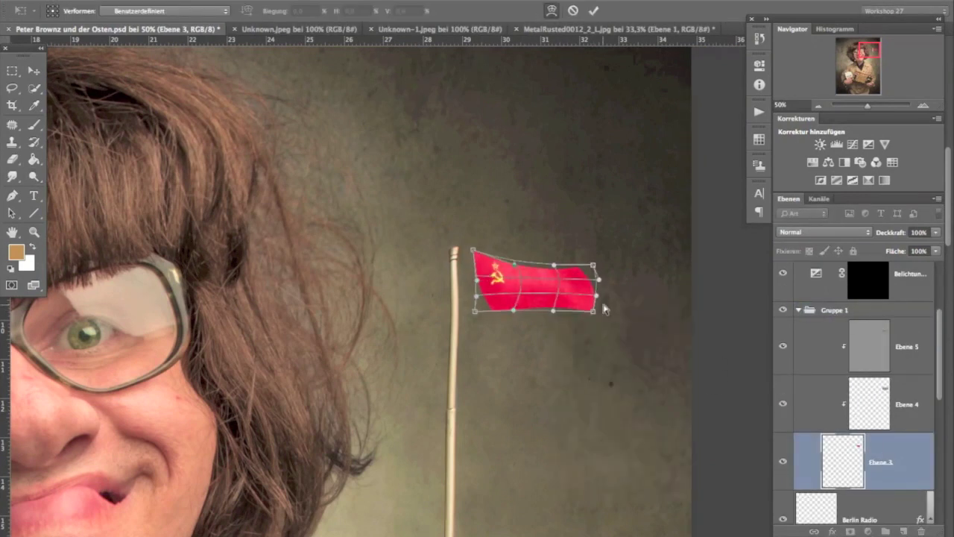
key(Return)
Step: Create a new layer below the flag with the brush ready and colours swapped
key(b)
key(ctrl+shift+alt+n)
key(x)
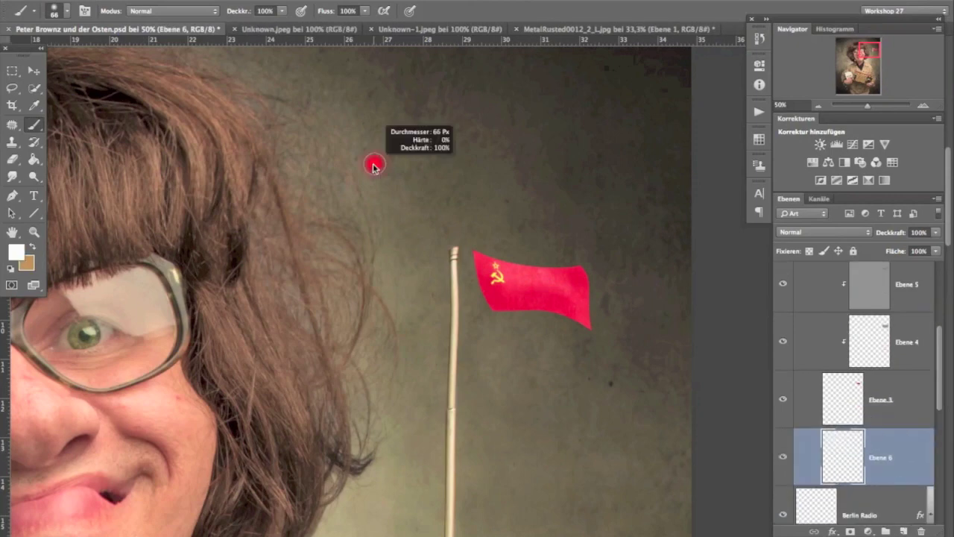
key(ctrl+0)
Step: In Camera Raw, set Kontrast +14, Lichter -65, Tiefen +84 and adjust Weiß
key(ctrl+shift+a)
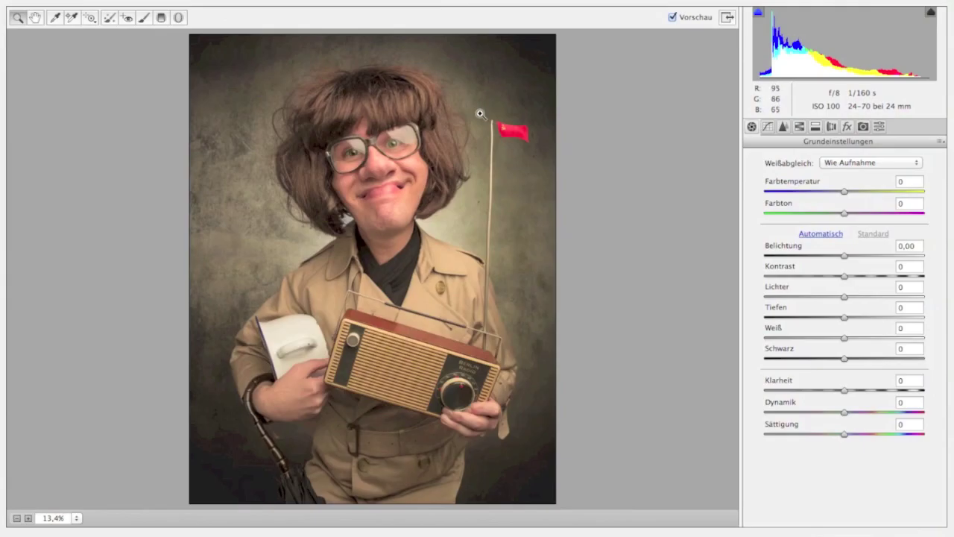
drag(844, 276, 855, 275)
drag(844, 297, 792, 297)
drag(844, 316, 909, 317)
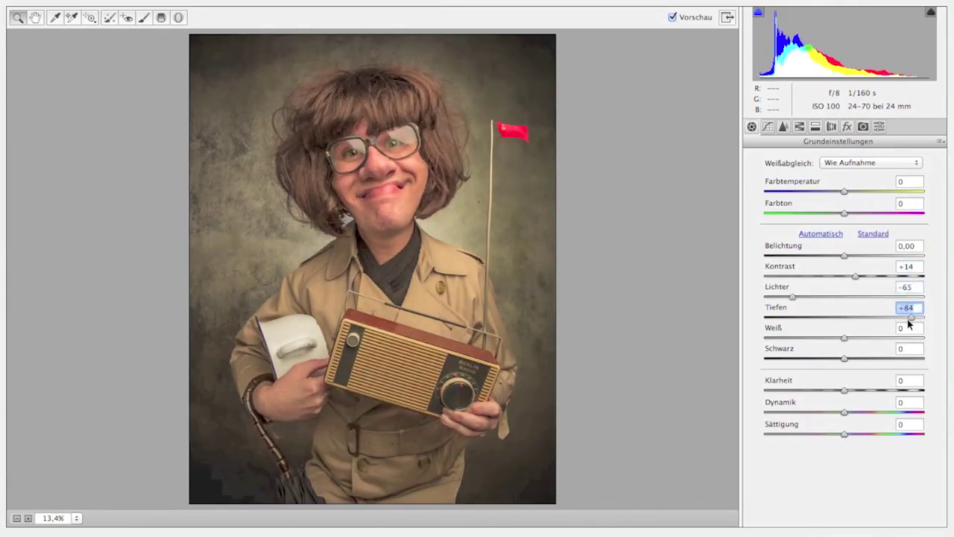
drag(812, 338, 806, 338)
Step: Fine-tune exposure and tones, cool the Temperatur, and set HSL Luminanz Grüntöne to -44
drag(844, 256, 864, 276)
drag(792, 296, 819, 297)
drag(909, 317, 875, 317)
drag(844, 191, 835, 192)
click(752, 127)
click(815, 127)
drag(844, 290, 808, 291)
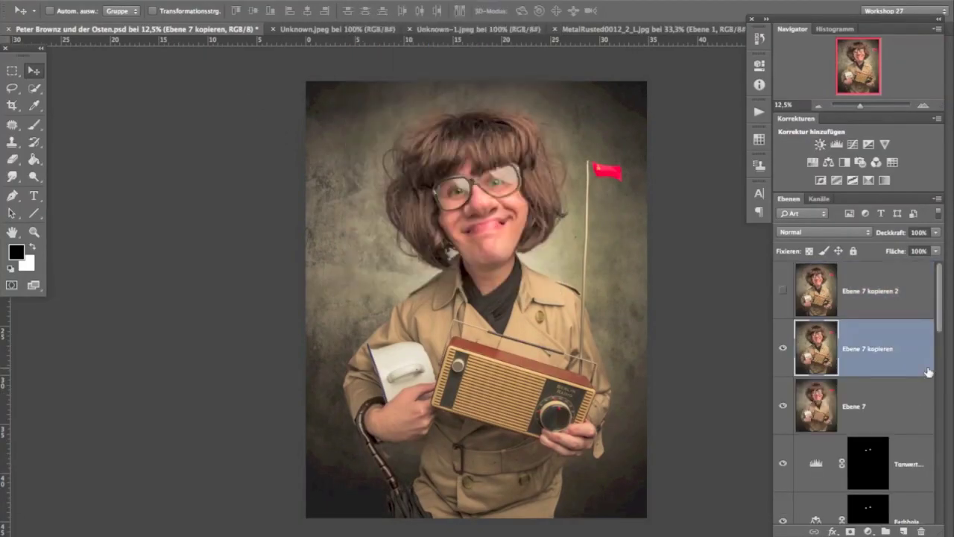
Step: Apply the Ölfarbe oil paint filter to the merged copy
click(385, 99)
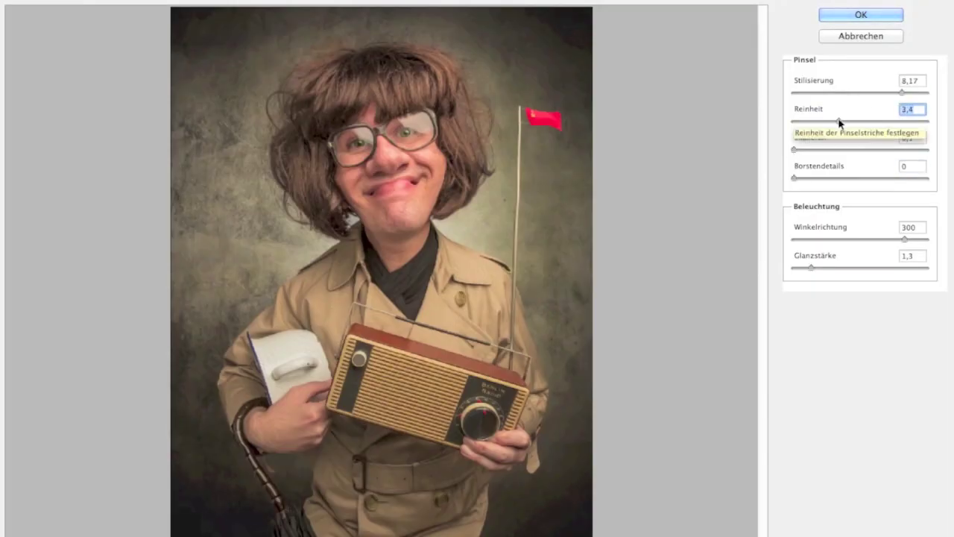
click(880, 15)
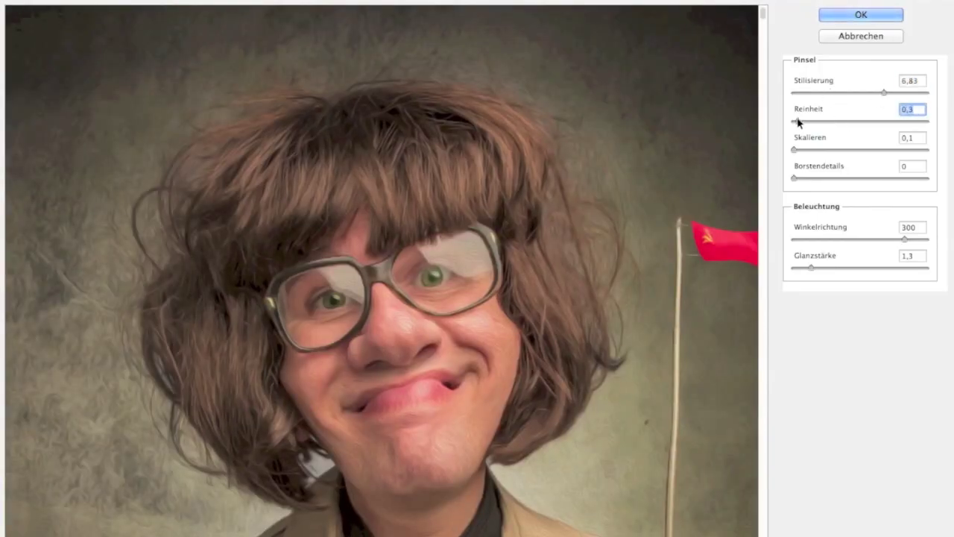
click(884, 17)
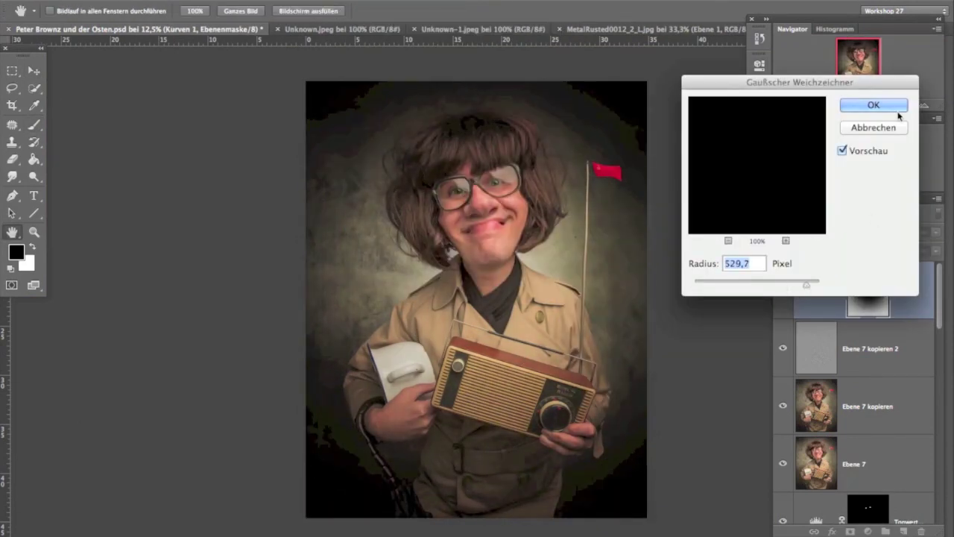
Step: Blur the Kurven 1 vignette mask, then scale and paint it to widen the clear centre
click(869, 104)
key(ctrl+t)
key(ctrl+minus)
key(Return)
key(b)
mouse_move(478, 246)
mouse_down()
mouse_move(443, 386)
mouse_move(383, 251)
mouse_move(547, 238)
mouse_up()
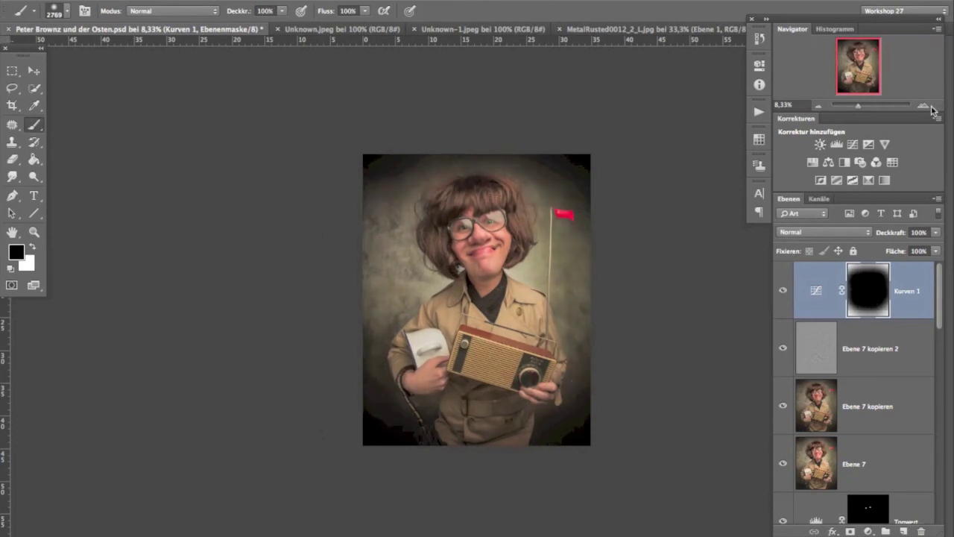
Step: Add a Verlaufsumsetzung gradient map layer using a randomized Rauschen noise gradient
click(931, 106)
click(867, 179)
click(663, 97)
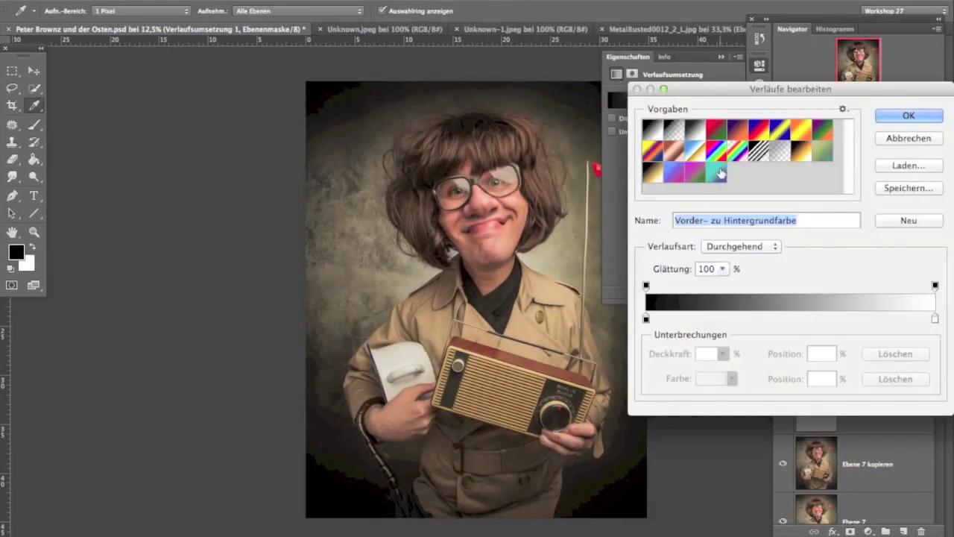
click(720, 173)
click(858, 373)
click(904, 118)
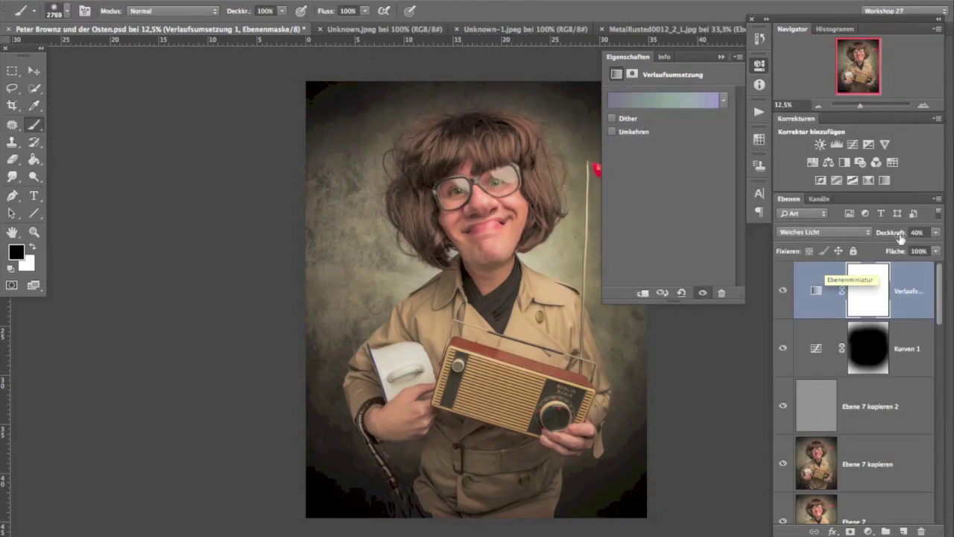
click(923, 106)
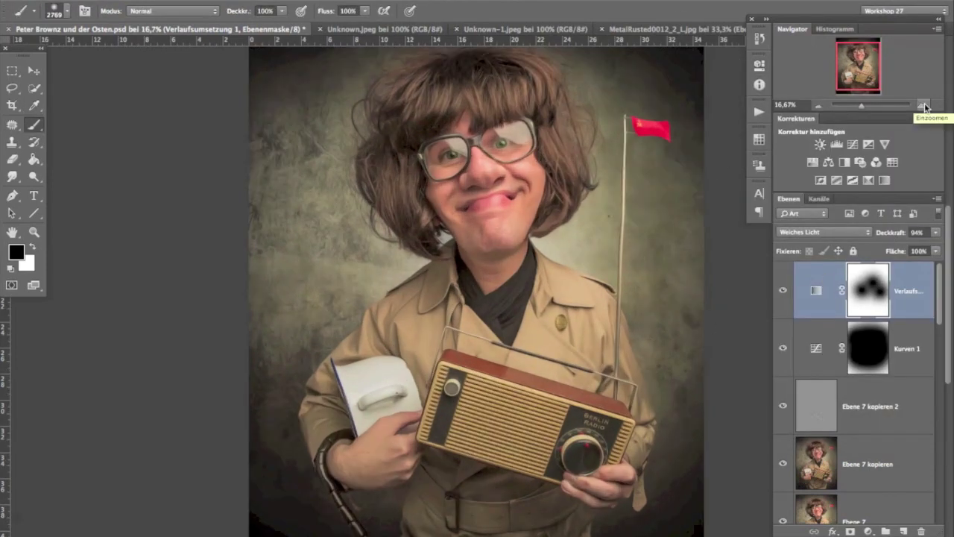
Step: Add a Kurven 2 brightening layer with an inverted black mask and paint a highlight down the nose
scroll(548, 244, up, 2)
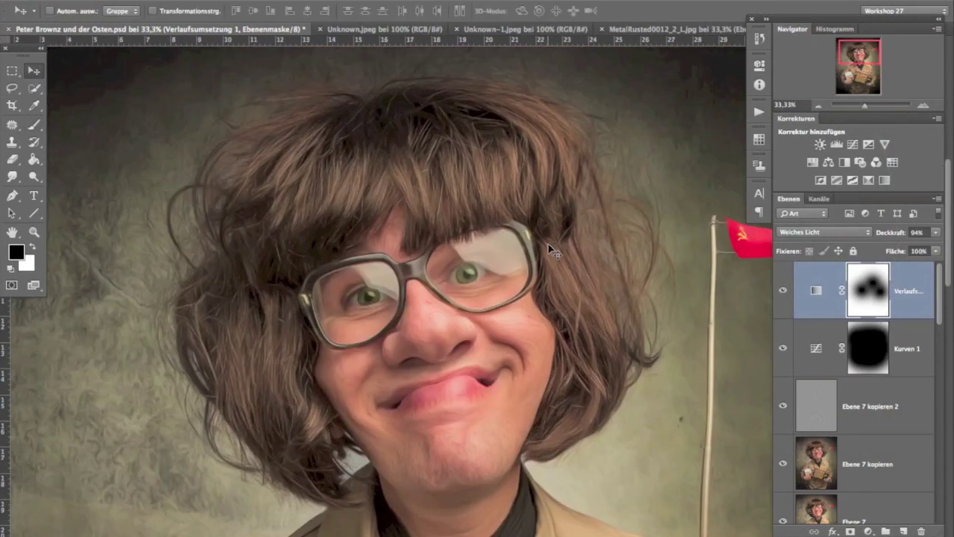
click(852, 144)
key(ctrl+i)
click(758, 65)
key(x)
key(b)
drag(421, 300, 432, 339)
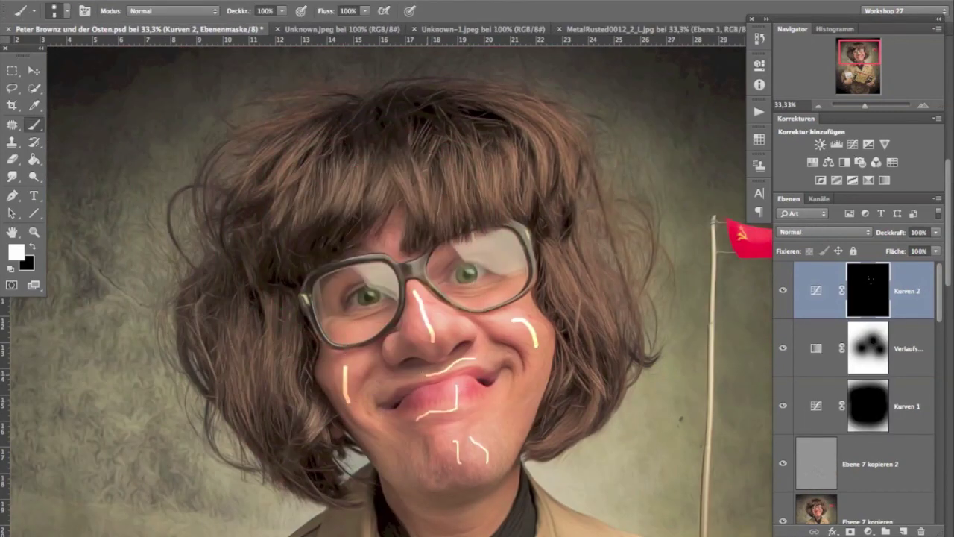
Step: Paint highlight streaks over the coat and radio, then feather the mask to 42.9 px
scroll(388, 286, down, 5)
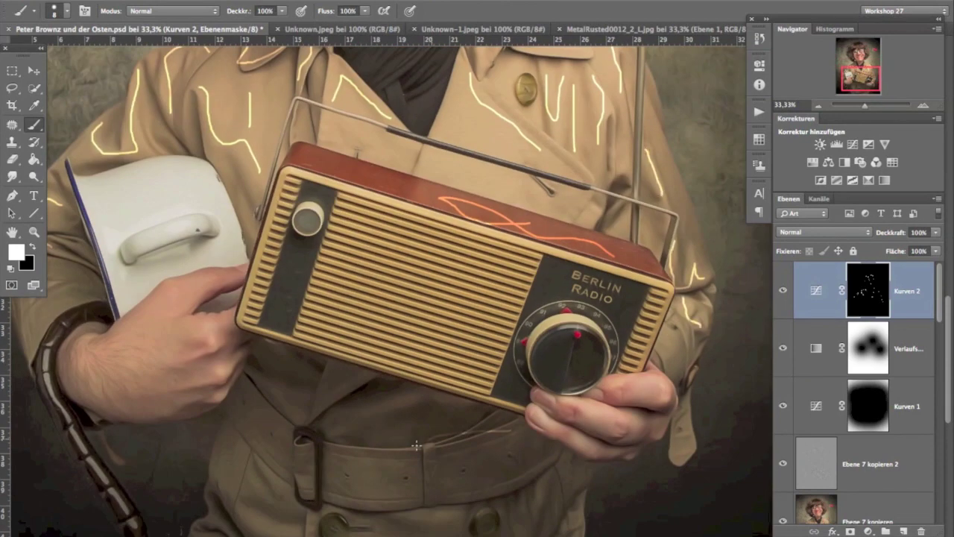
drag(428, 446, 322, 448)
drag(460, 402, 370, 407)
drag(306, 380, 365, 416)
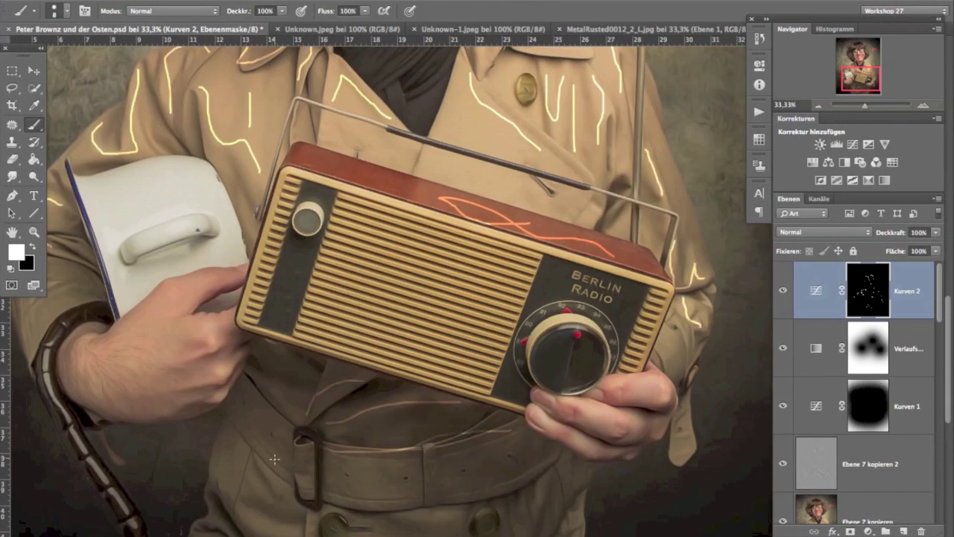
drag(246, 444, 289, 499)
scroll(312, 470, down, 3)
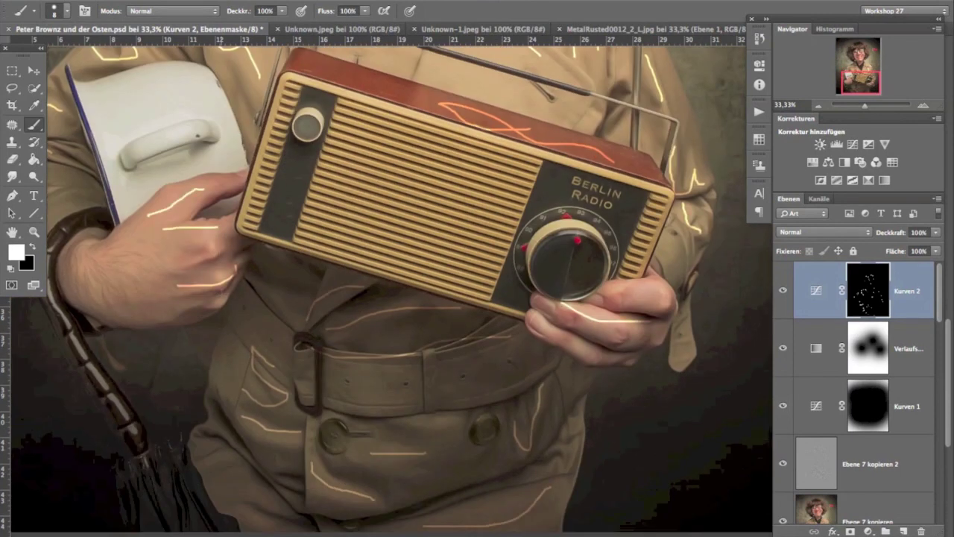
scroll(483, 266, up, 10)
scroll(435, 351, up, 5)
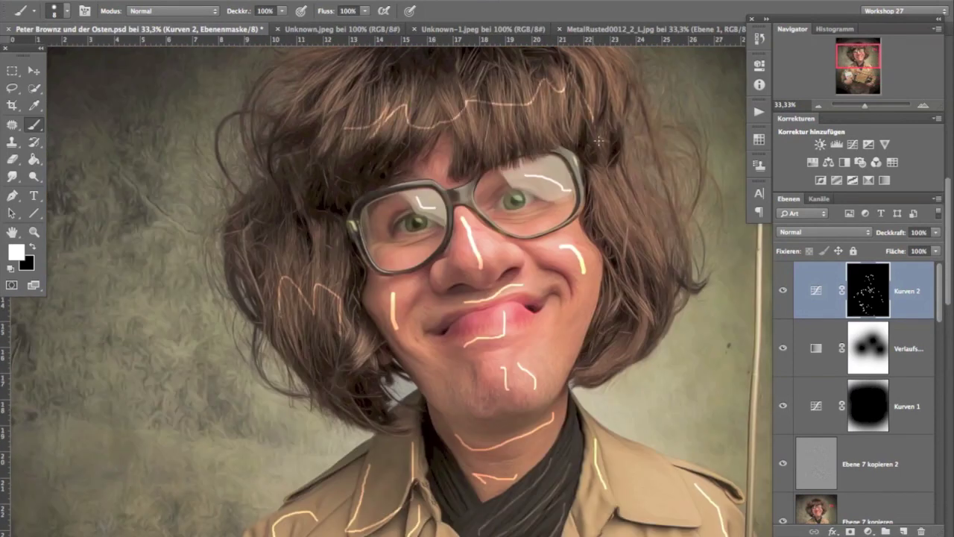
click(759, 64)
drag(613, 190, 671, 190)
Step: Add a Belichtung layer masked to the skin colour range, exposure -1,02 at 32% opacity
click(868, 144)
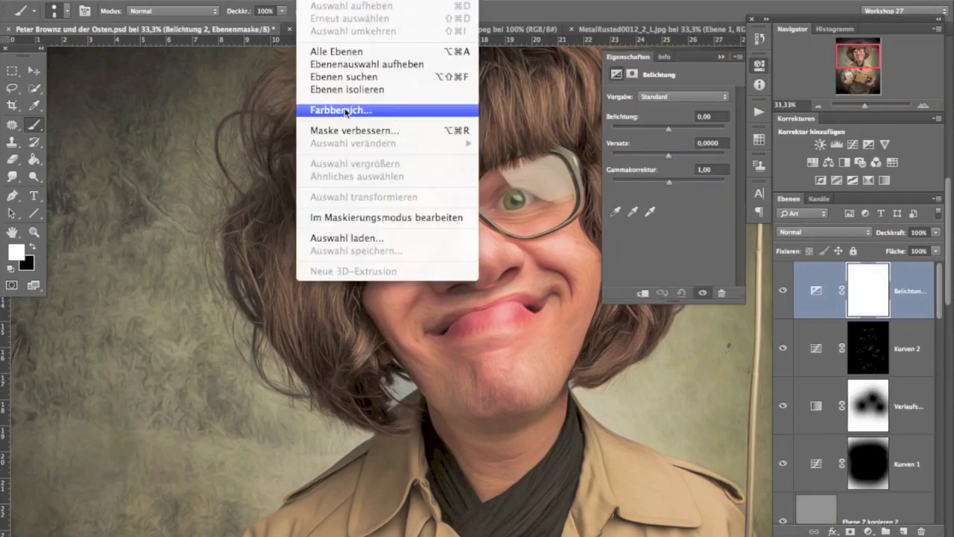
click(350, 104)
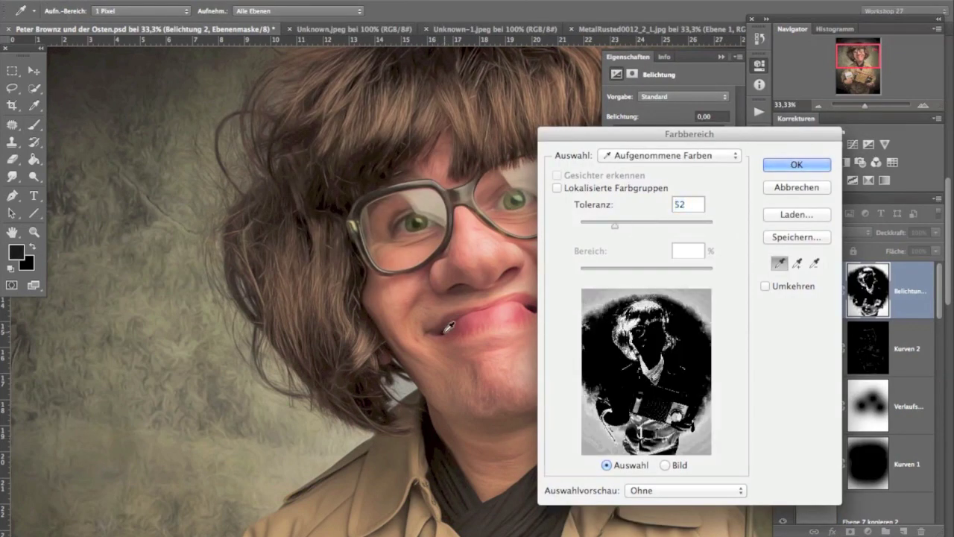
click(796, 164)
drag(668, 127, 660, 128)
click(632, 74)
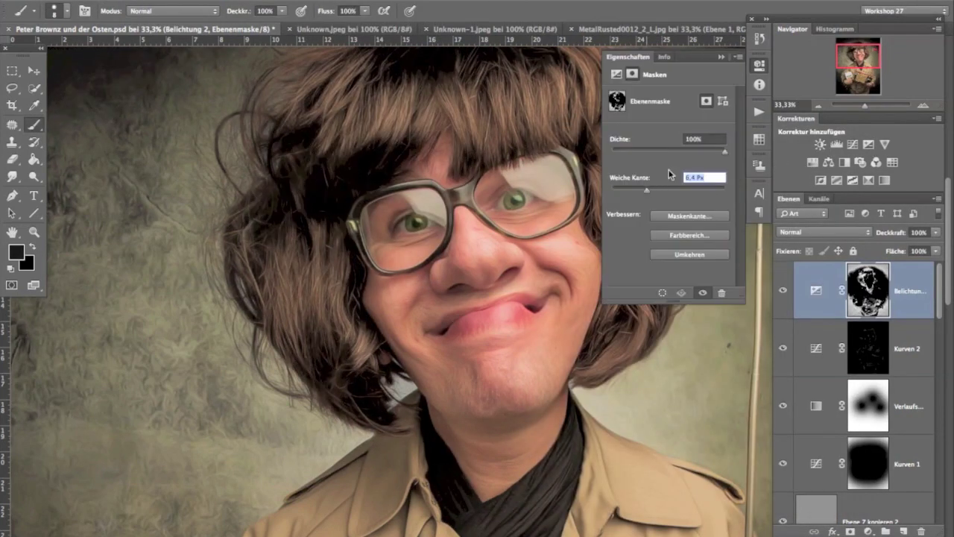
click(721, 56)
drag(890, 232, 865, 232)
click(783, 290)
click(817, 105)
click(817, 104)
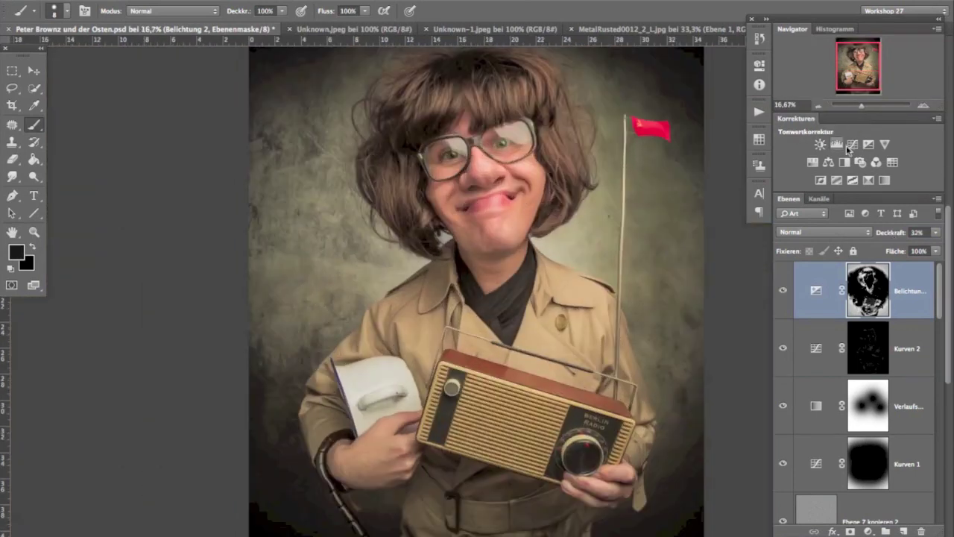
Step: Add a Tonwertkorrektur layer and a Color Lookup layer with the Candlelight 3DLUT
click(836, 144)
click(783, 290)
click(892, 161)
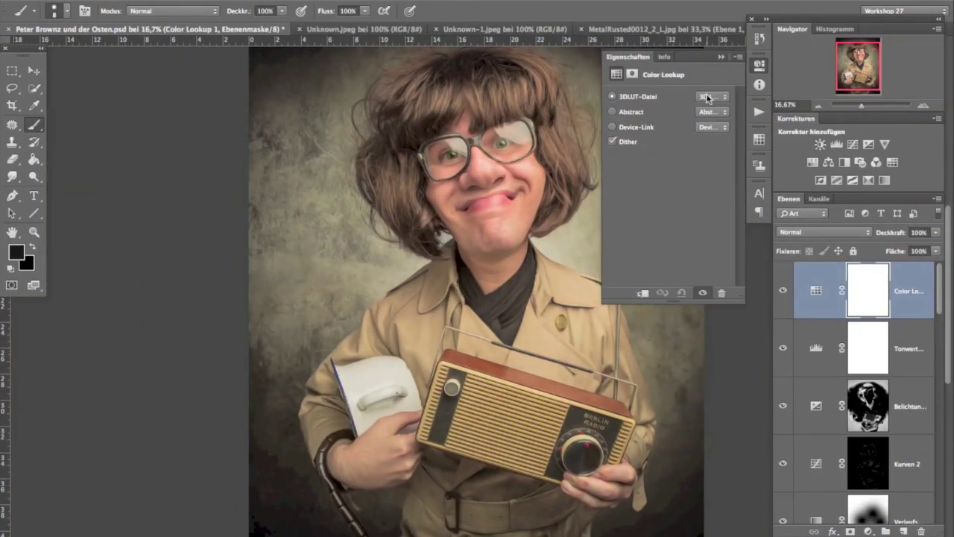
click(711, 96)
click(714, 98)
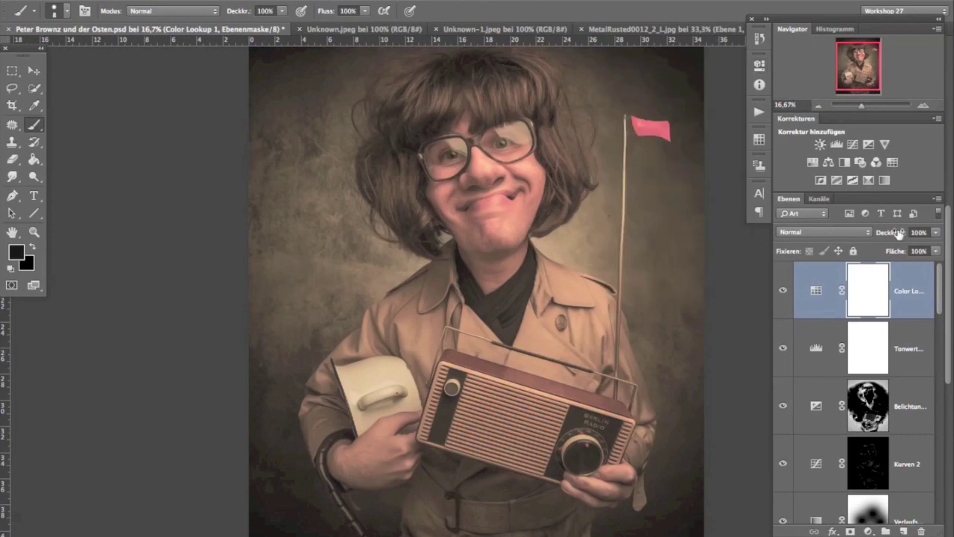